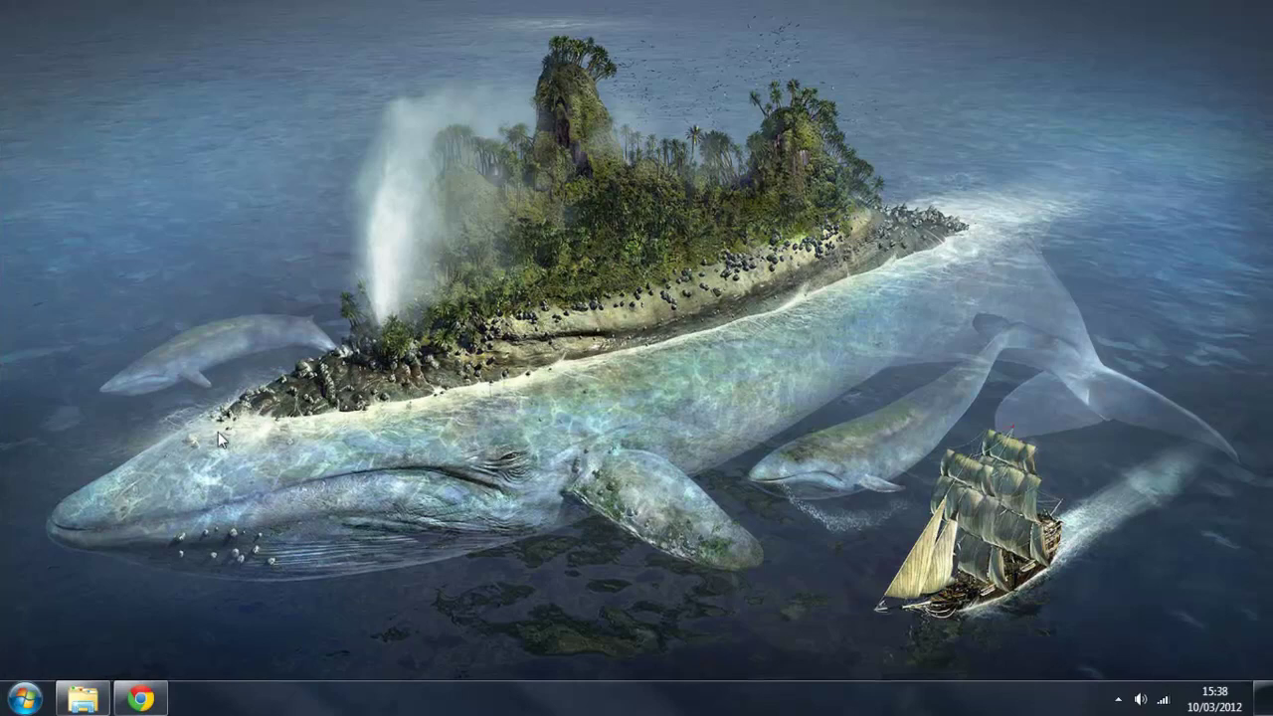
{"action": "left_click", "coordinate": [140, 700]}
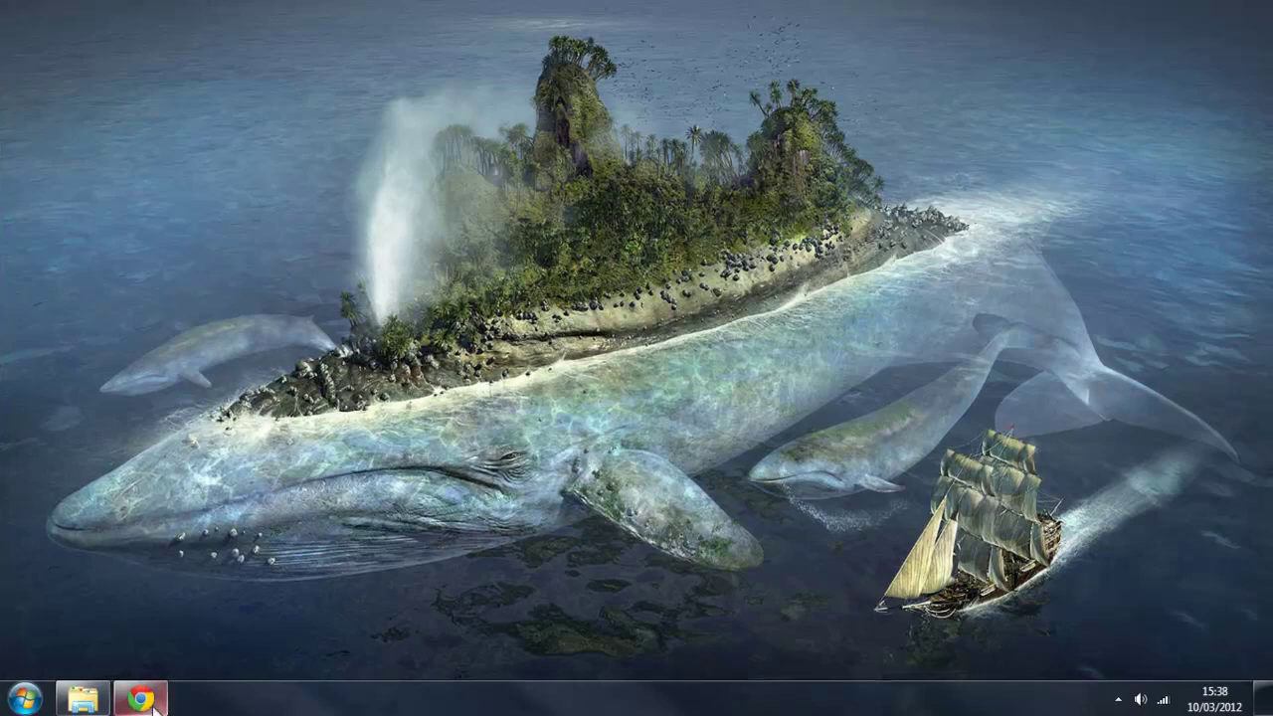
{"action": "type", "text": "http://www.iconarchive.com/category/folder-icons.html"}
{"action": "key", "text": "Return"}
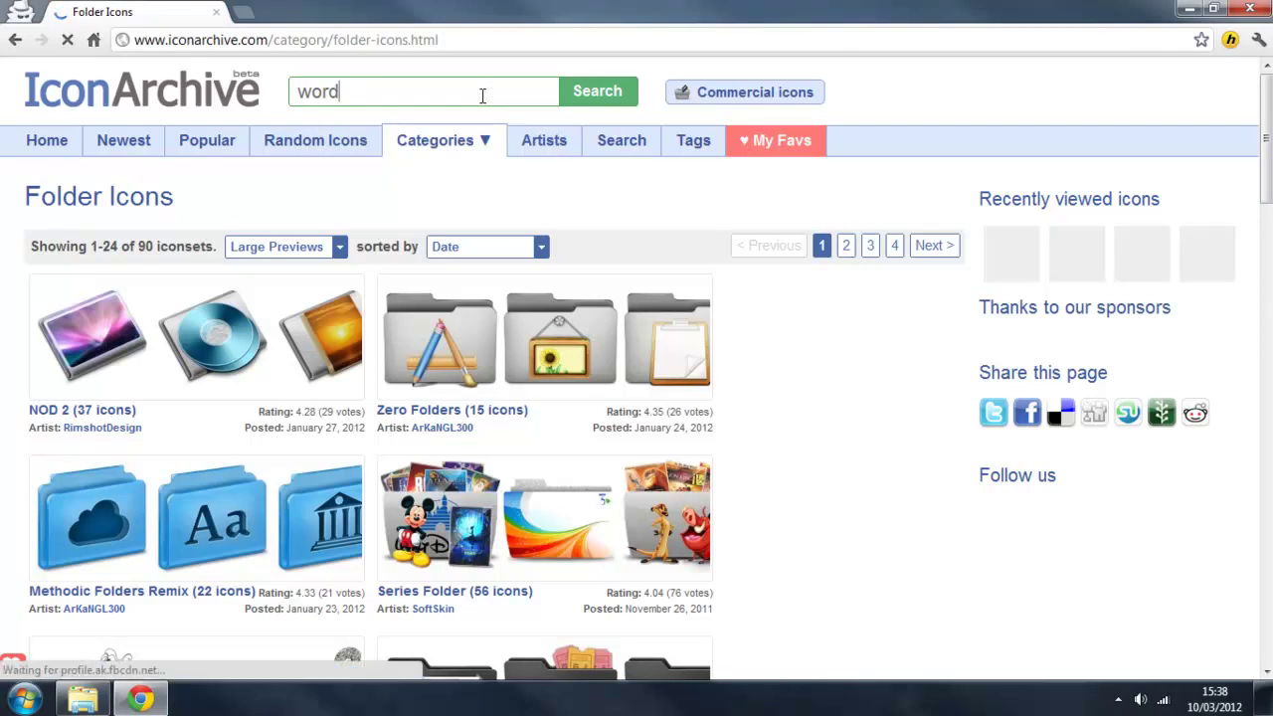
{"action": "type", "text": "press"}
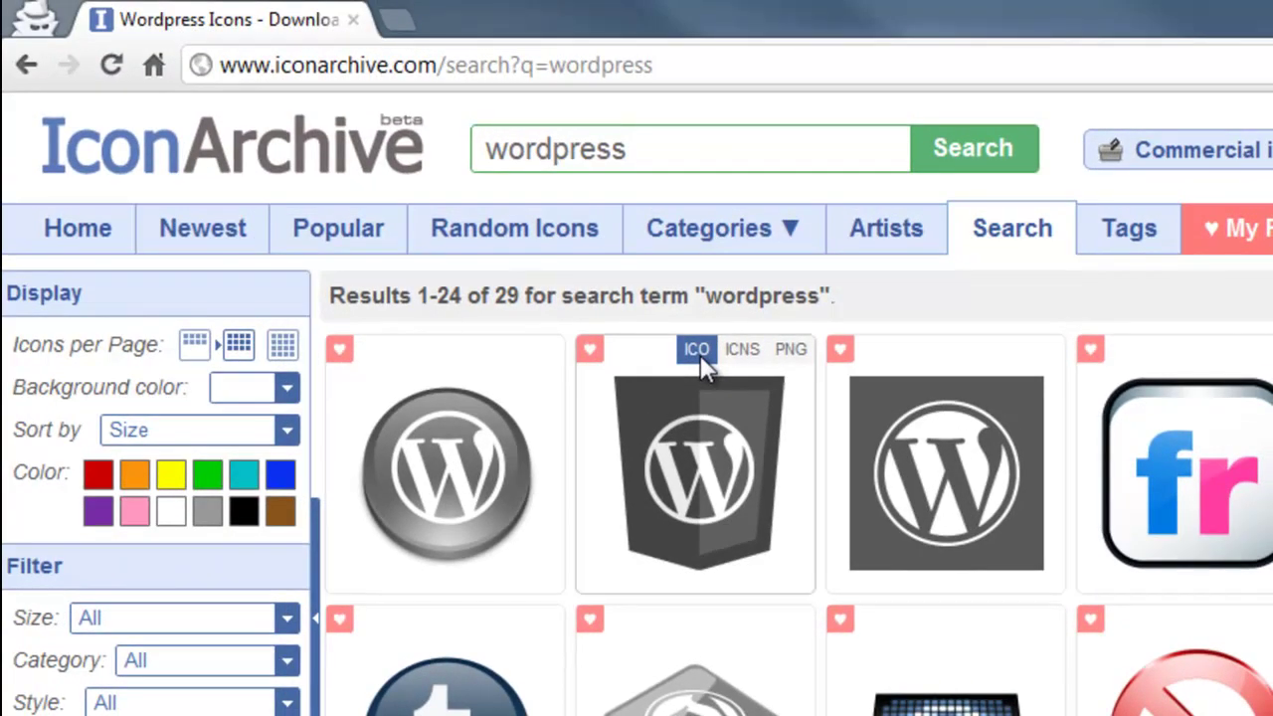
Download the dark shield-shaped WordPress icon in ICO format and save it as "wordpress" in the Icon folder
{"action": "left_click", "coordinate": [699, 360]}
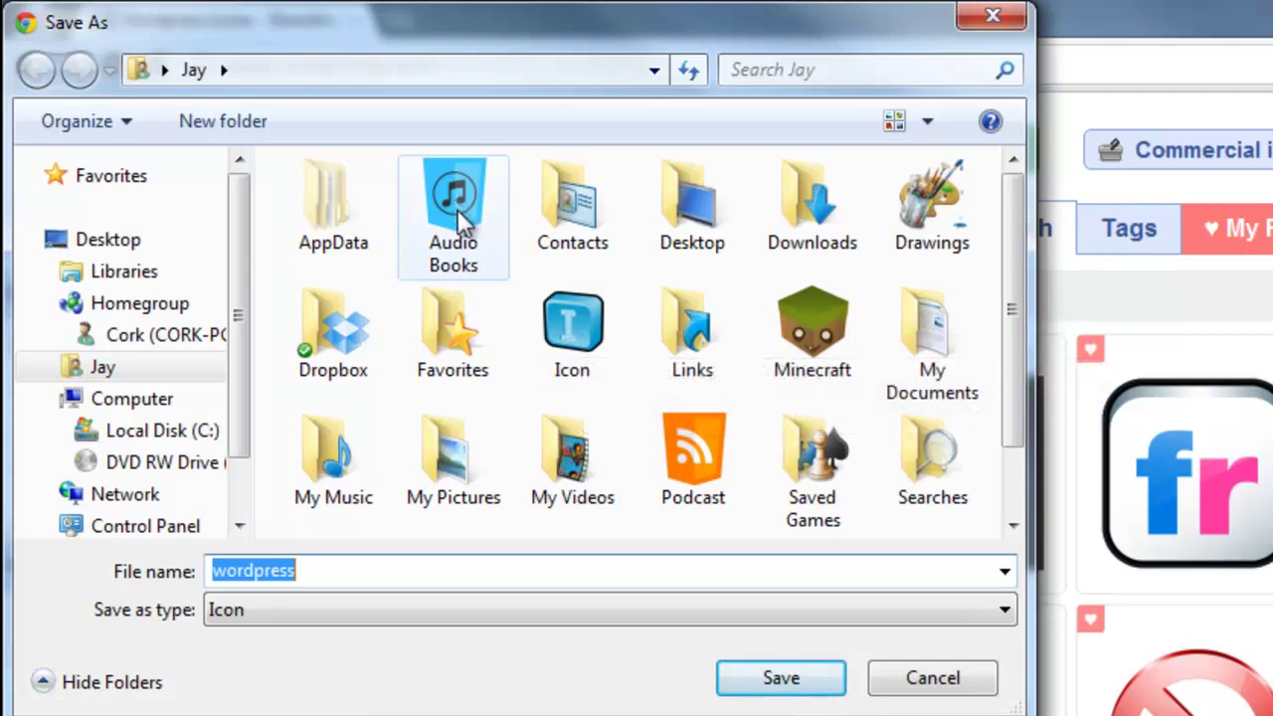
{"action": "left_click", "coordinate": [593, 329]}
{"action": "double_click", "coordinate": [593, 329]}
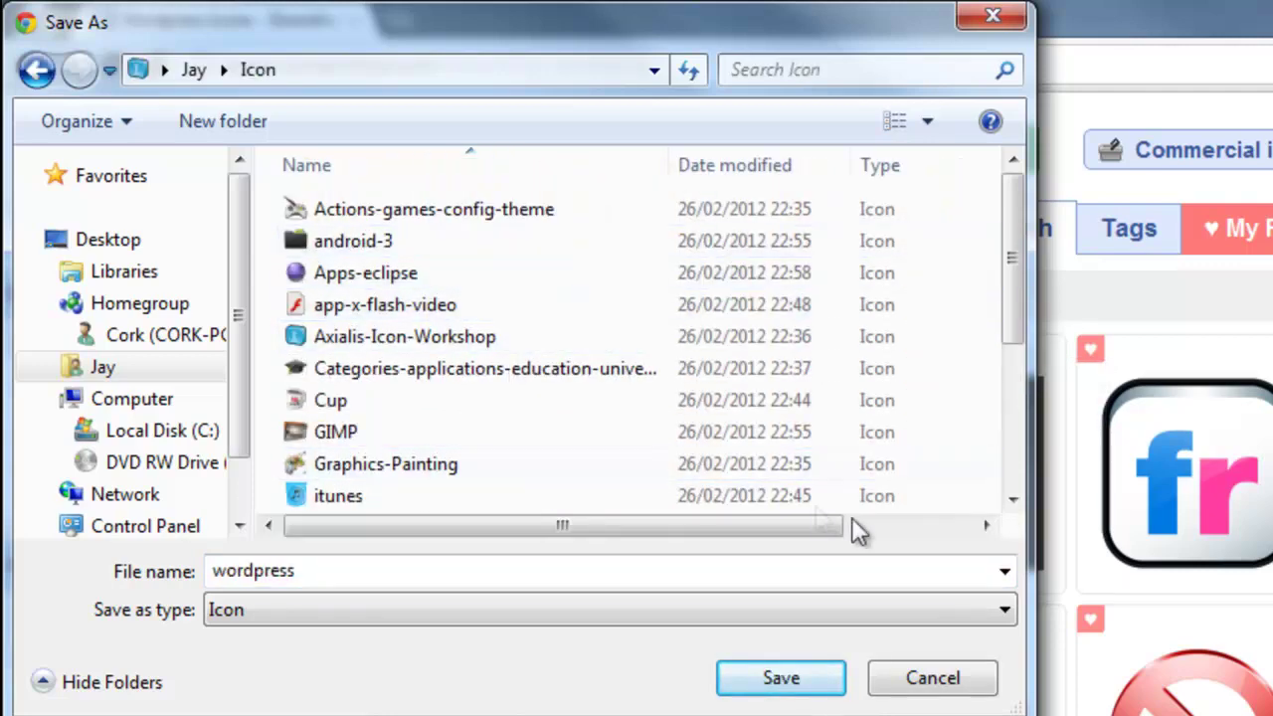
{"action": "left_click_drag", "start_coordinate": [1015, 250], "coordinate": [1014, 398]}
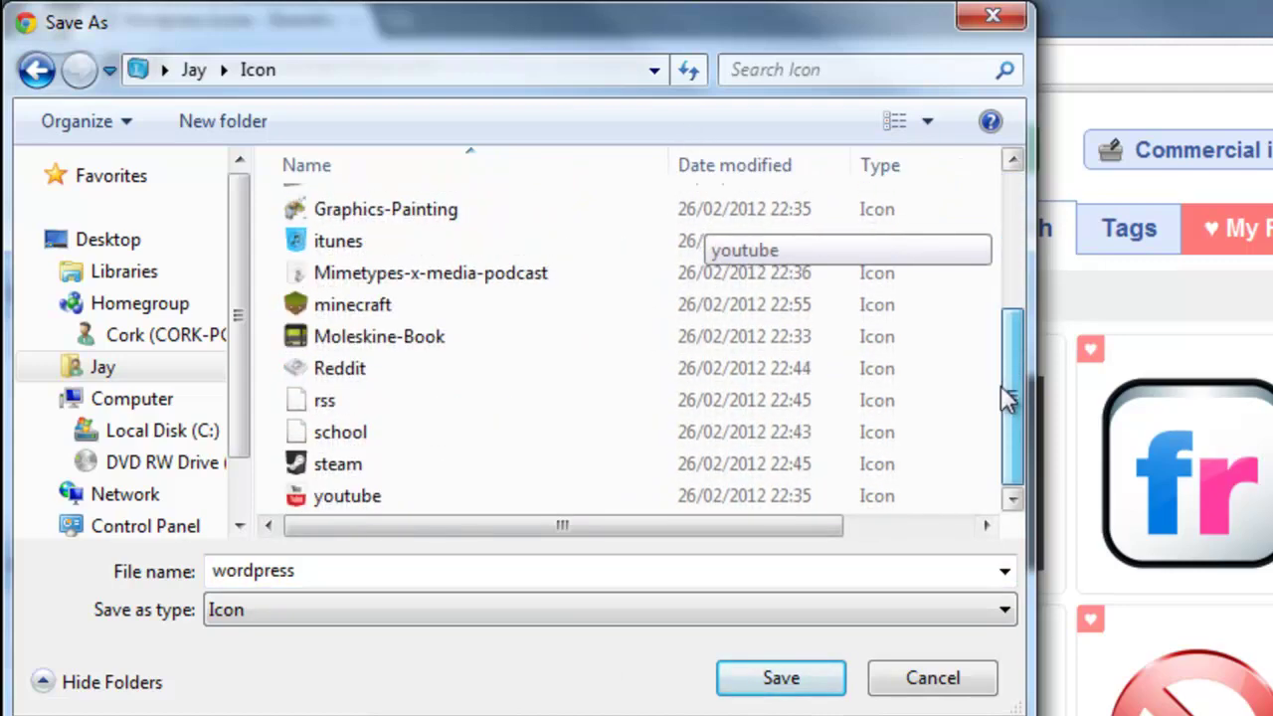
{"action": "left_click", "coordinate": [814, 684]}
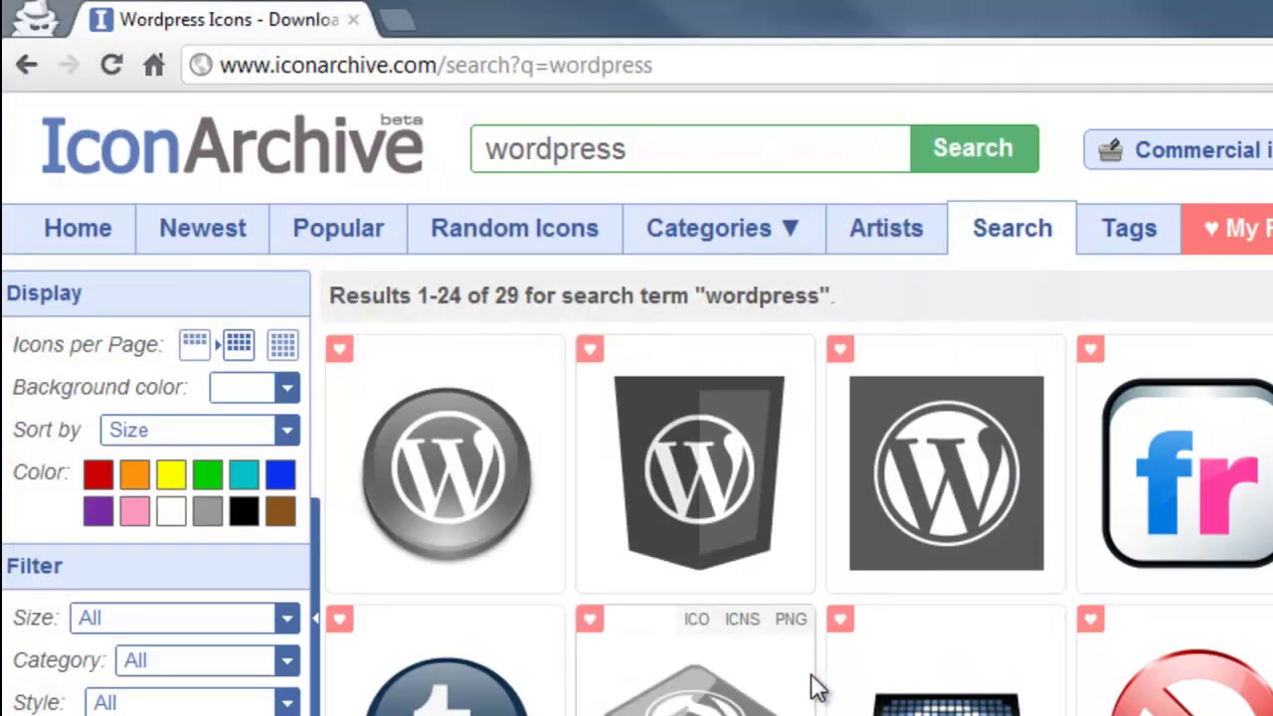
View the shield-shaped WordPress icon's page and browse its Modern Web Icons set, closing the browser when finished
{"action": "left_click", "coordinate": [728, 517]}
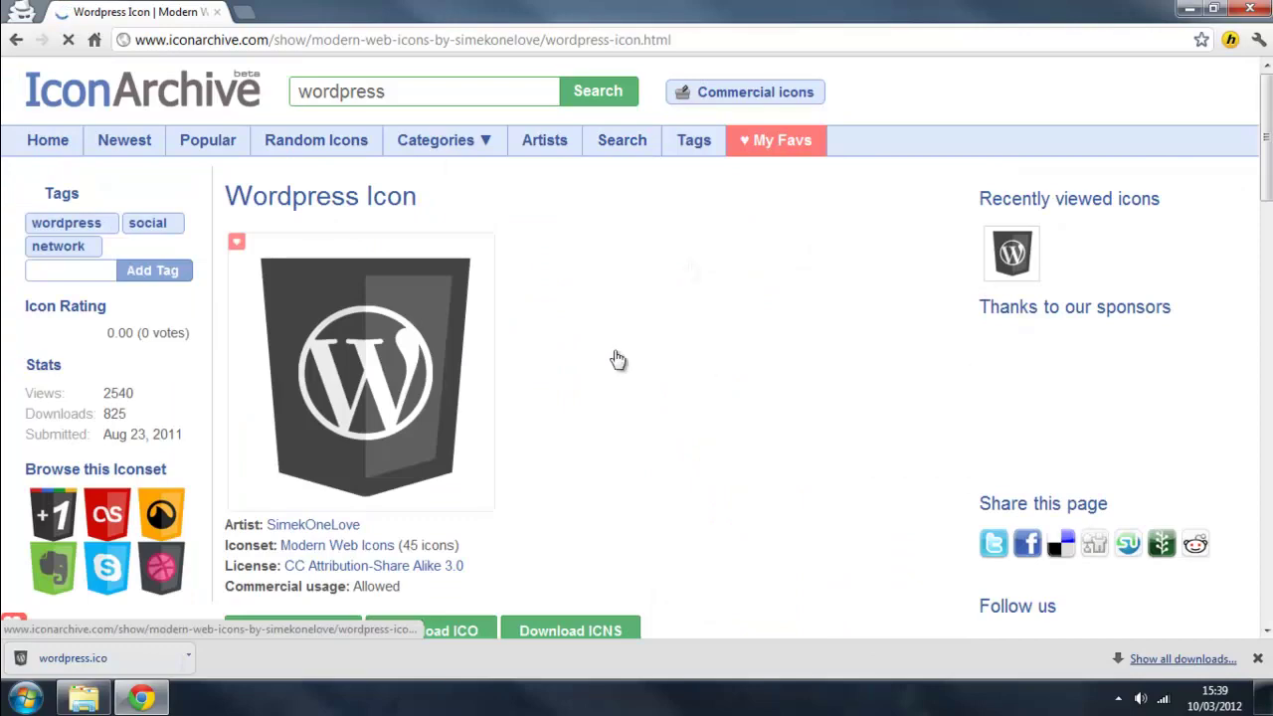
{"action": "scroll", "coordinate": [1267, 164], "scroll_direction": "down", "scroll_amount": 3}
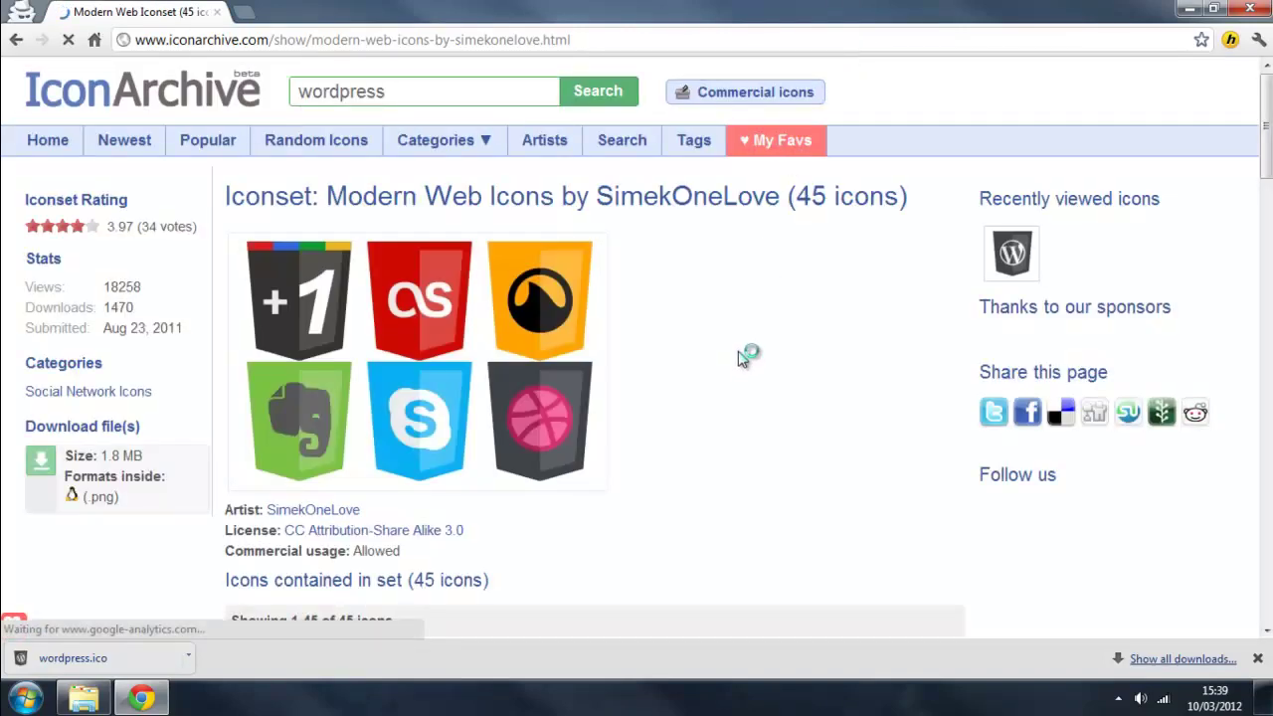
{"action": "scroll", "coordinate": [741, 356], "scroll_direction": "down", "scroll_amount": 3}
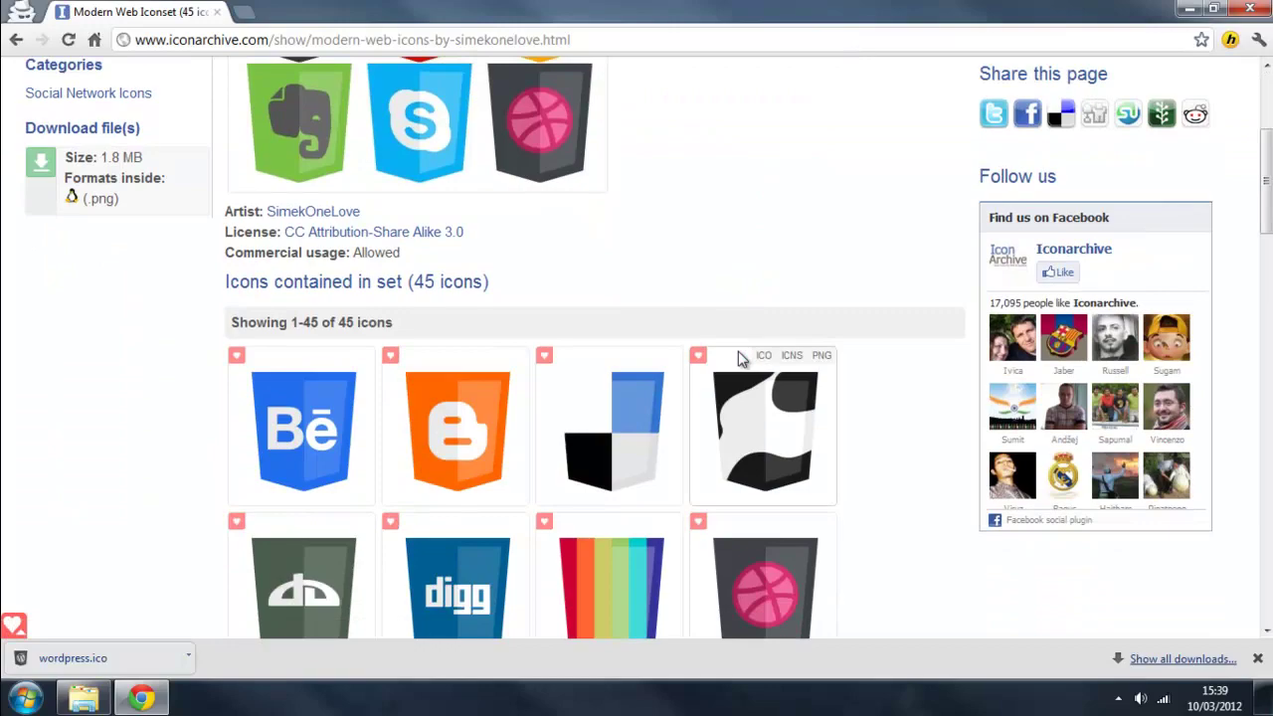
{"action": "left_click_drag", "start_coordinate": [1267, 133], "coordinate": [1261, 71]}
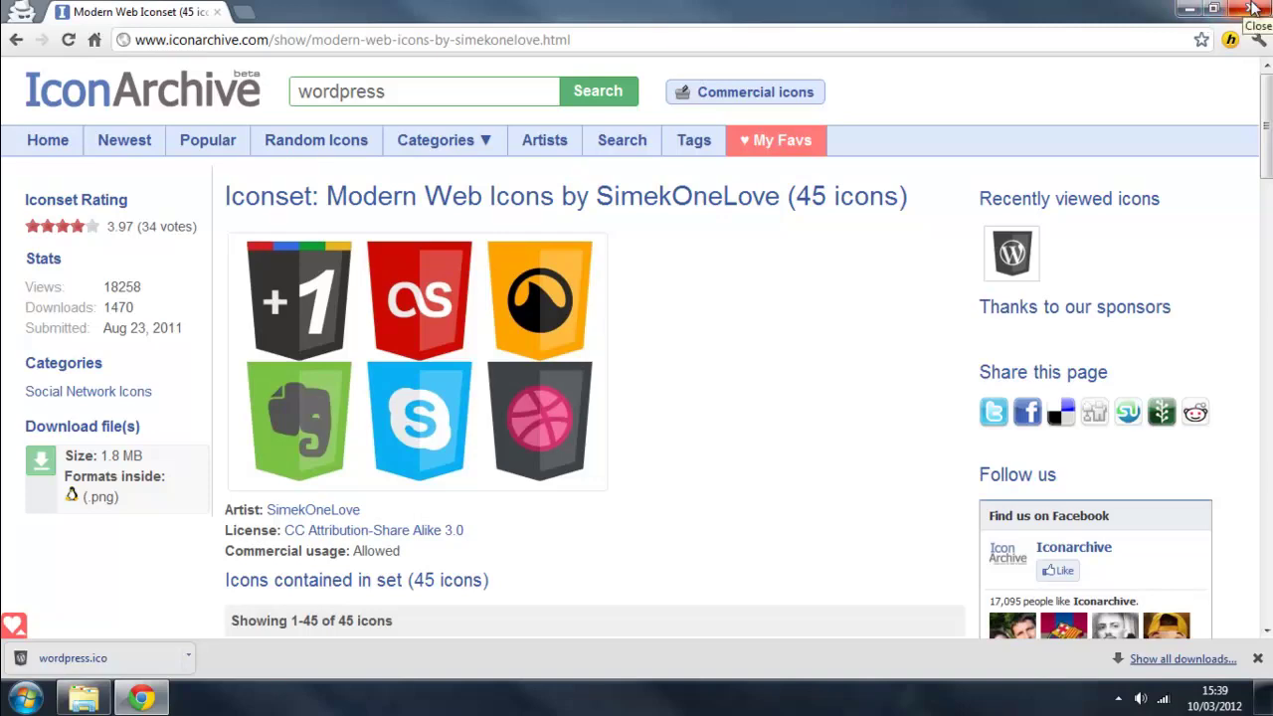
{"action": "left_click", "coordinate": [1252, 9]}
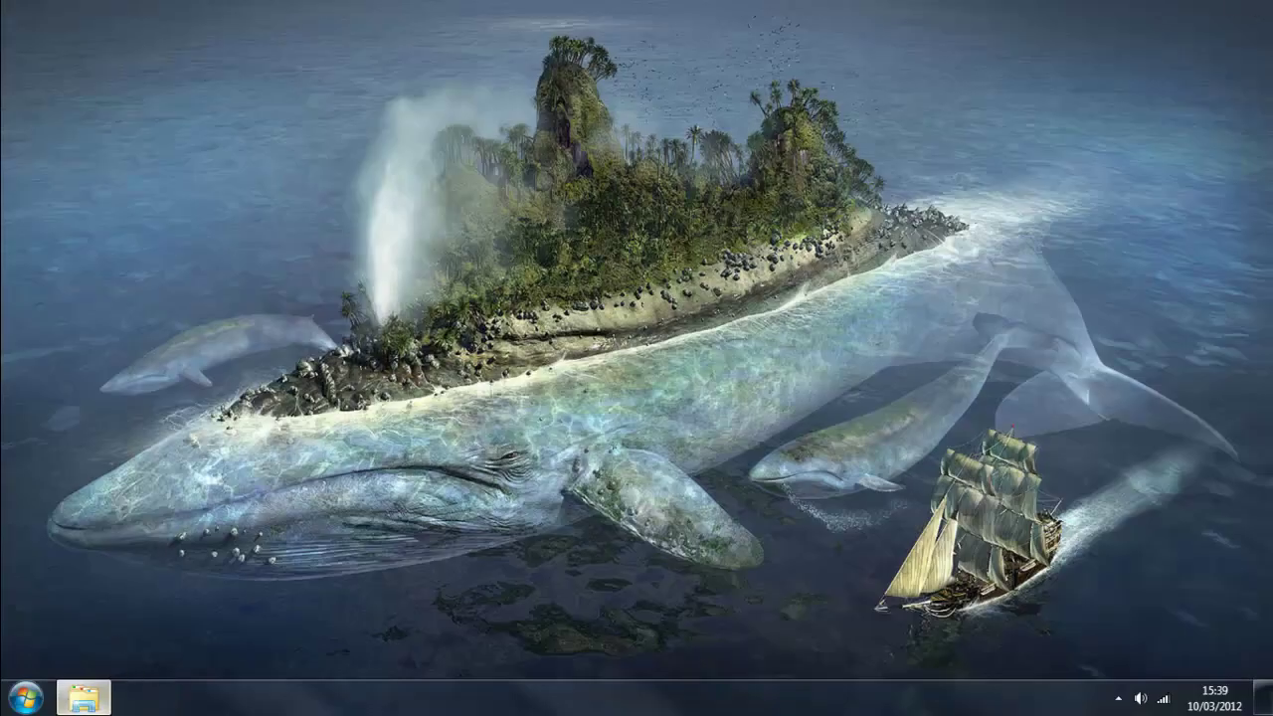
Switch to Windows Explorer, look at the contents of the Wordpress folder and return to its parent folder
{"action": "left_click", "coordinate": [83, 697]}
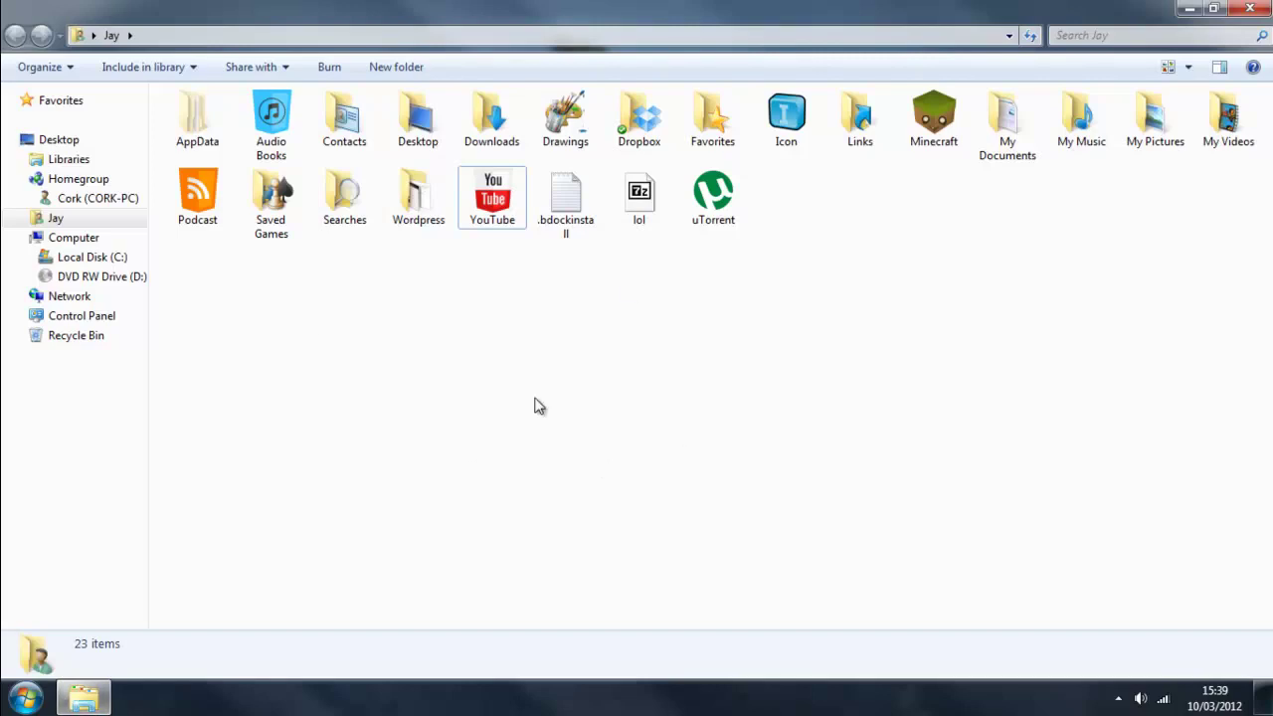
{"action": "double_click", "coordinate": [434, 205]}
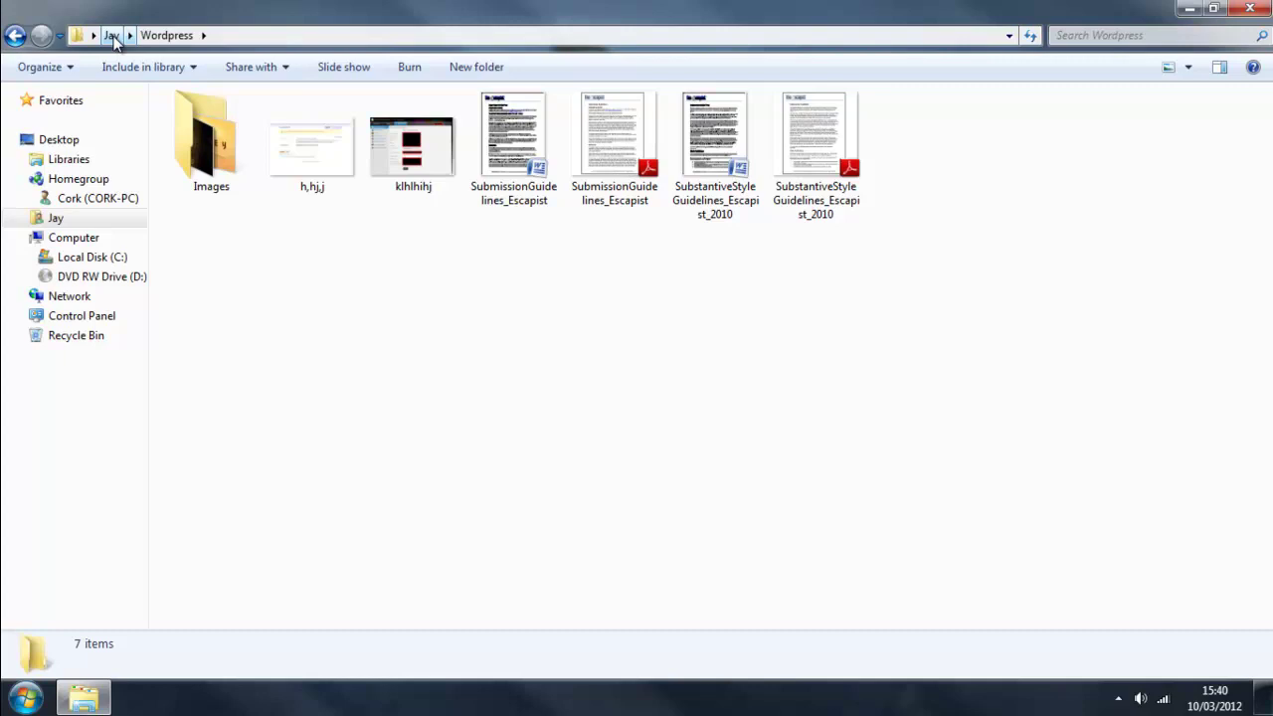
{"action": "left_click", "coordinate": [112, 36]}
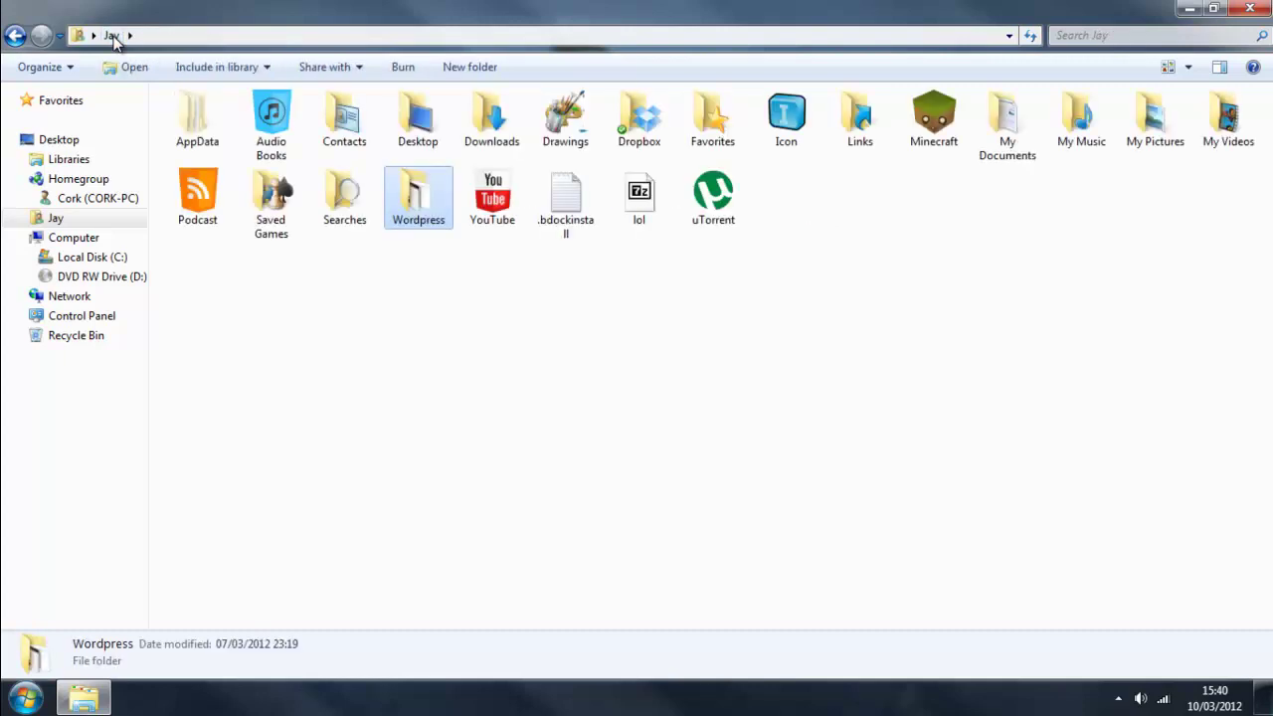
Open the icon selection for the Wordpress folder from its customization properties
{"action": "right_click", "coordinate": [415, 211]}
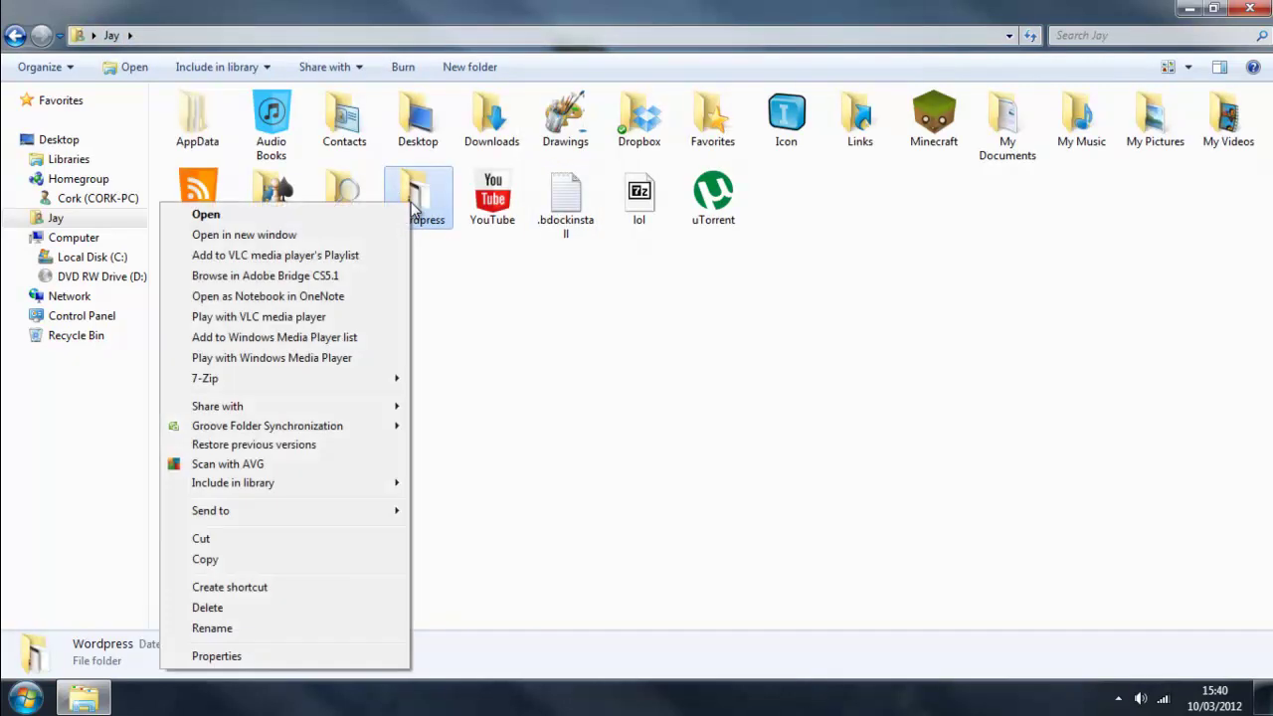
{"action": "left_click", "coordinate": [214, 656]}
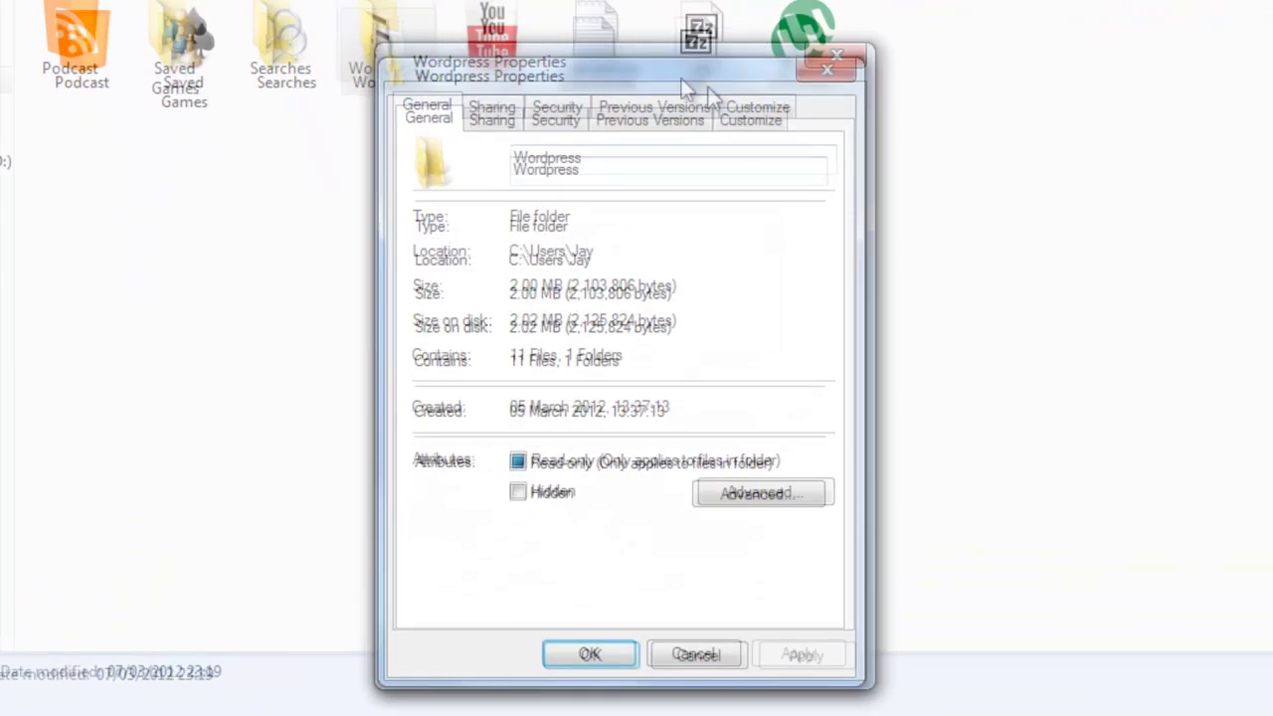
{"action": "left_click", "coordinate": [753, 113]}
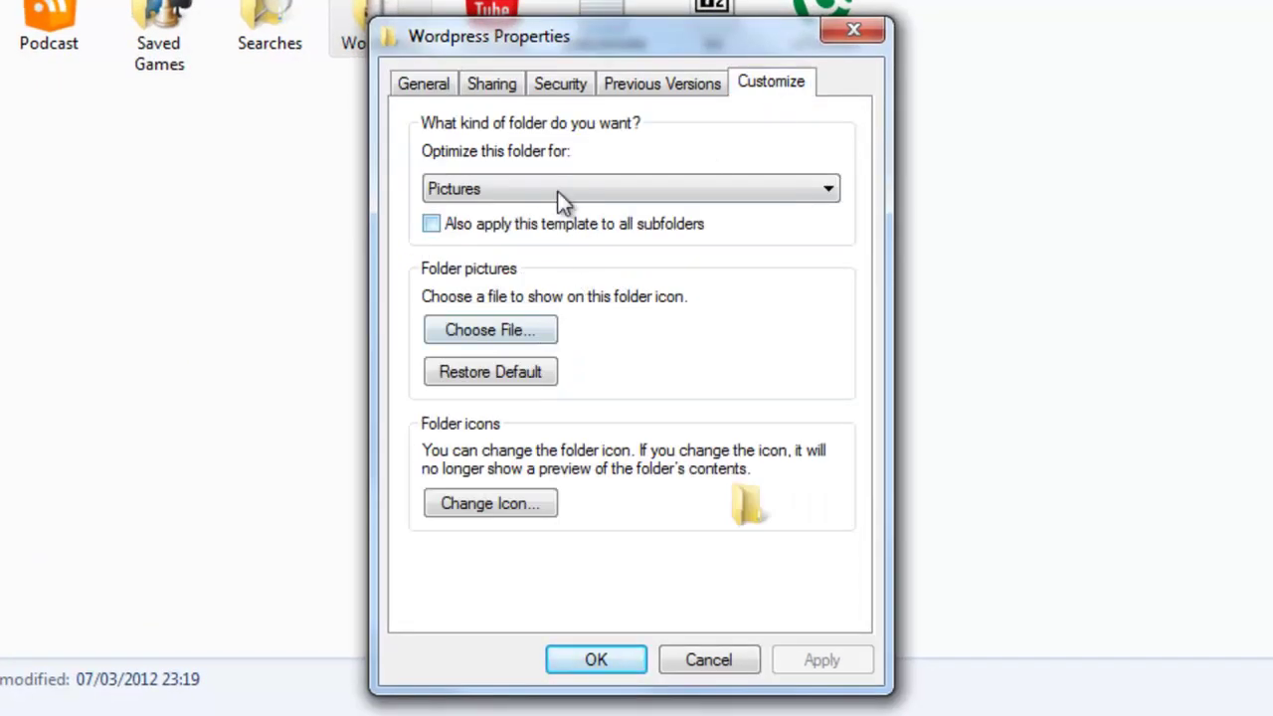
{"action": "left_click", "coordinate": [486, 503]}
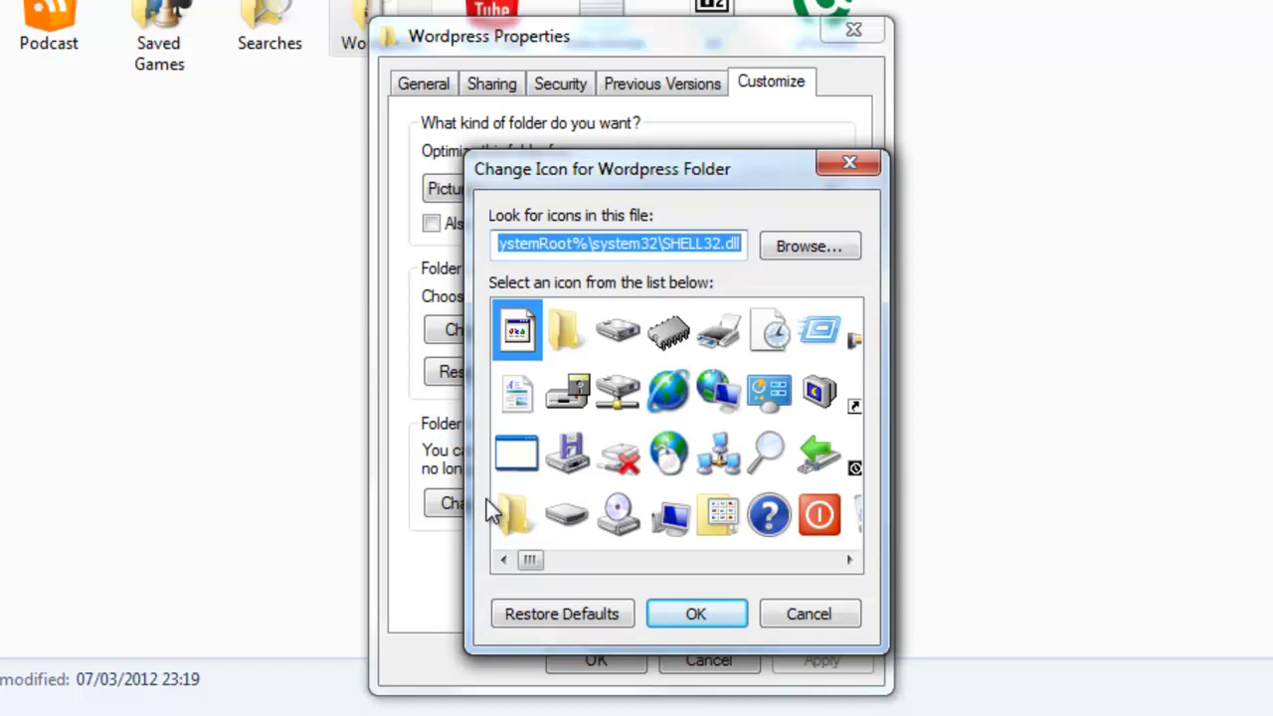
Choose the "wordpress" icon file from the Icon folder as the Wordpress folder's icon
{"action": "left_click", "coordinate": [808, 256]}
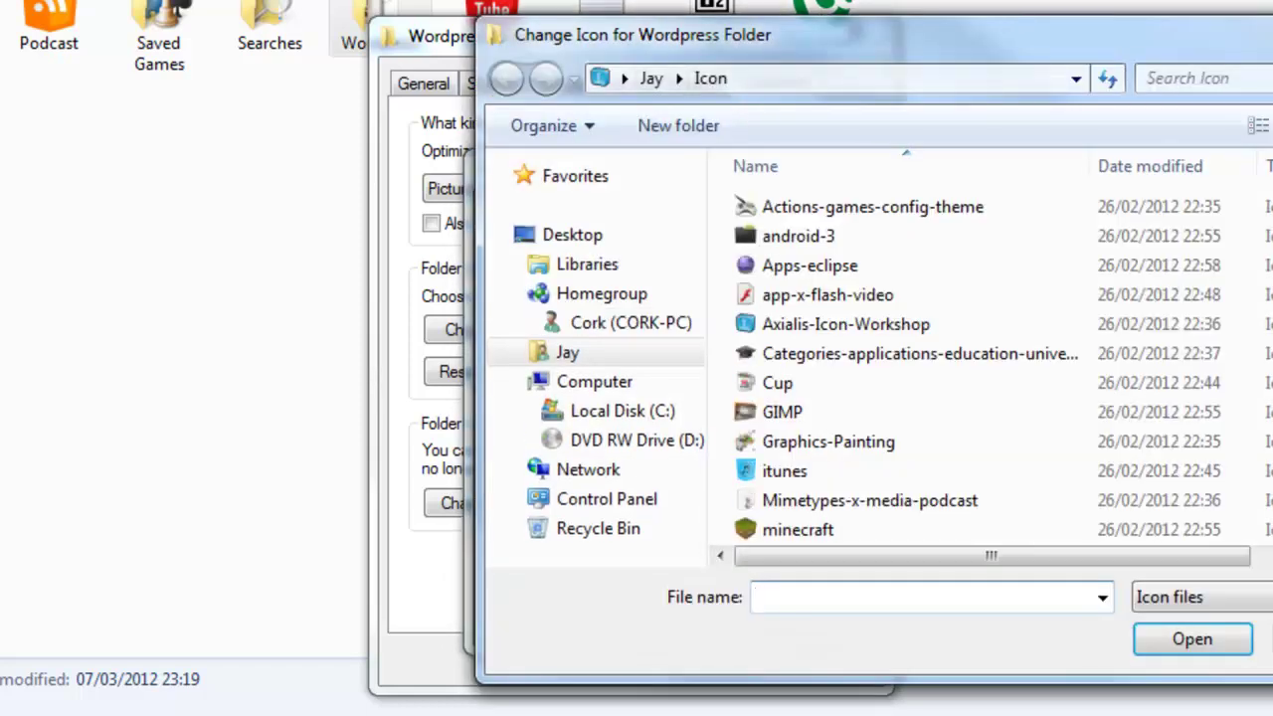
{"action": "left_click_drag", "start_coordinate": [823, 35], "coordinate": [798, 0]}
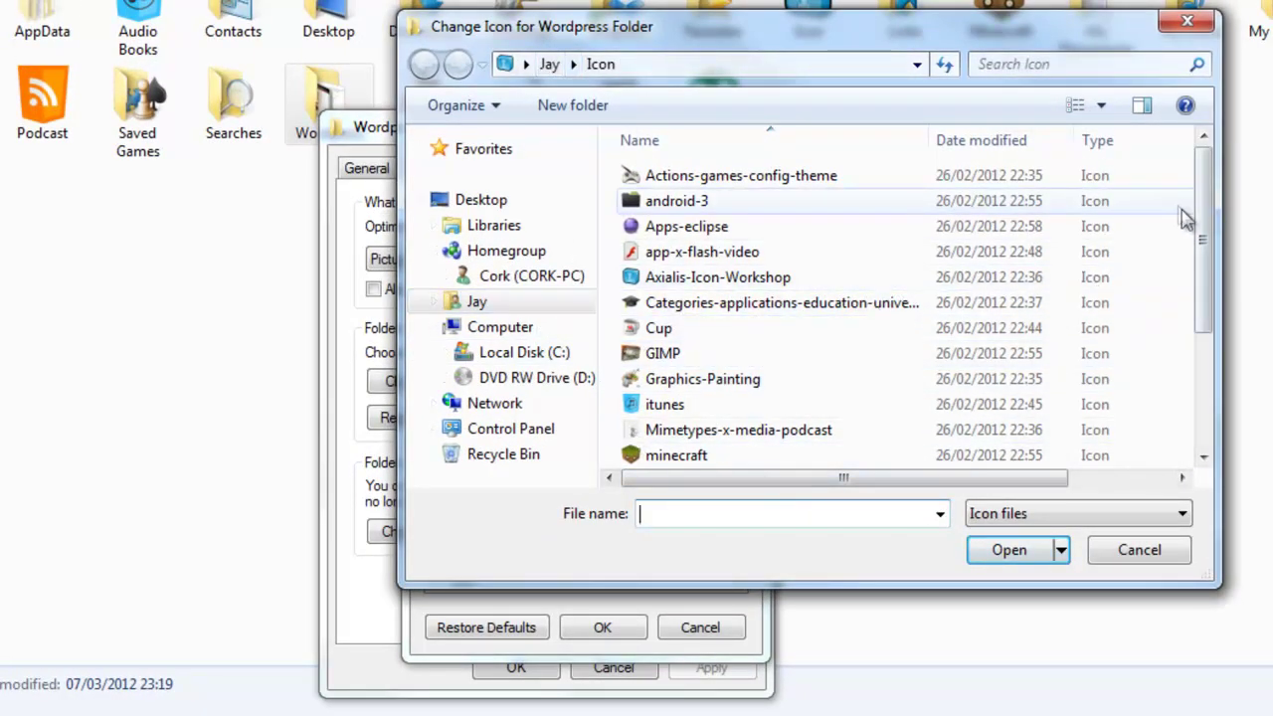
{"action": "left_click_drag", "start_coordinate": [1204, 228], "coordinate": [1201, 343]}
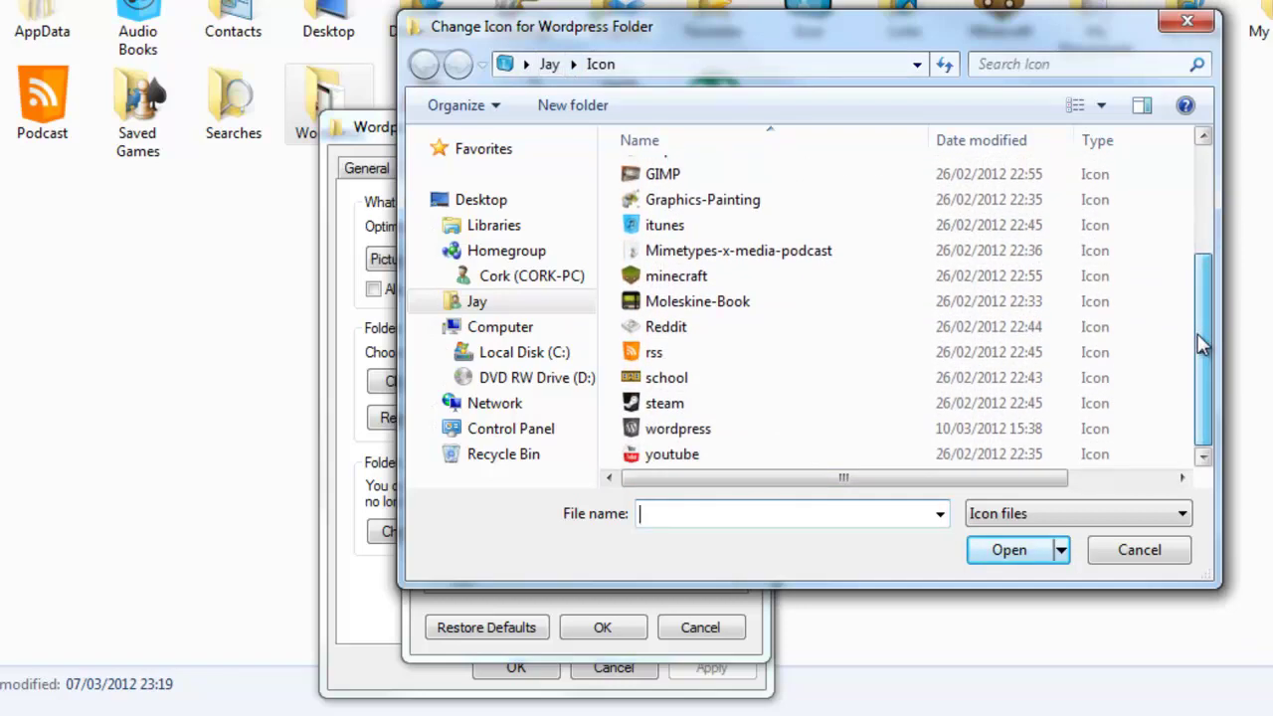
{"action": "left_click", "coordinate": [722, 430]}
{"action": "left_click", "coordinate": [1005, 552]}
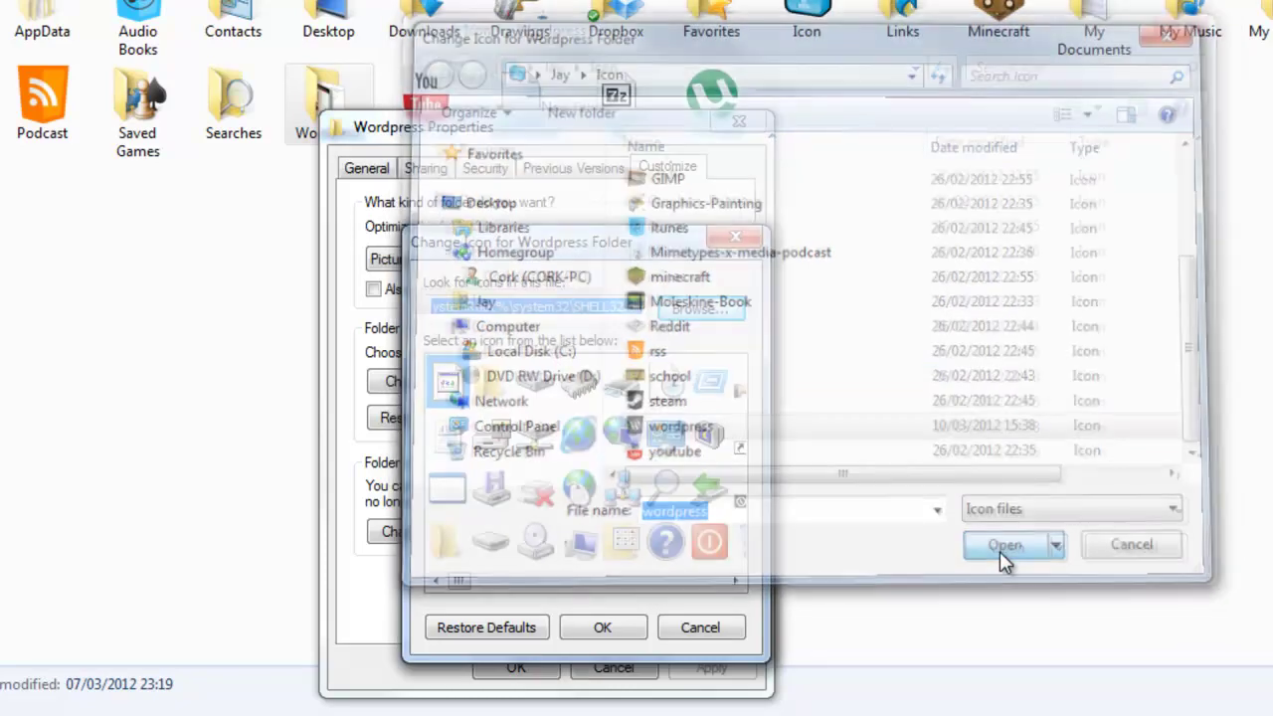
{"action": "left_click", "coordinate": [627, 628]}
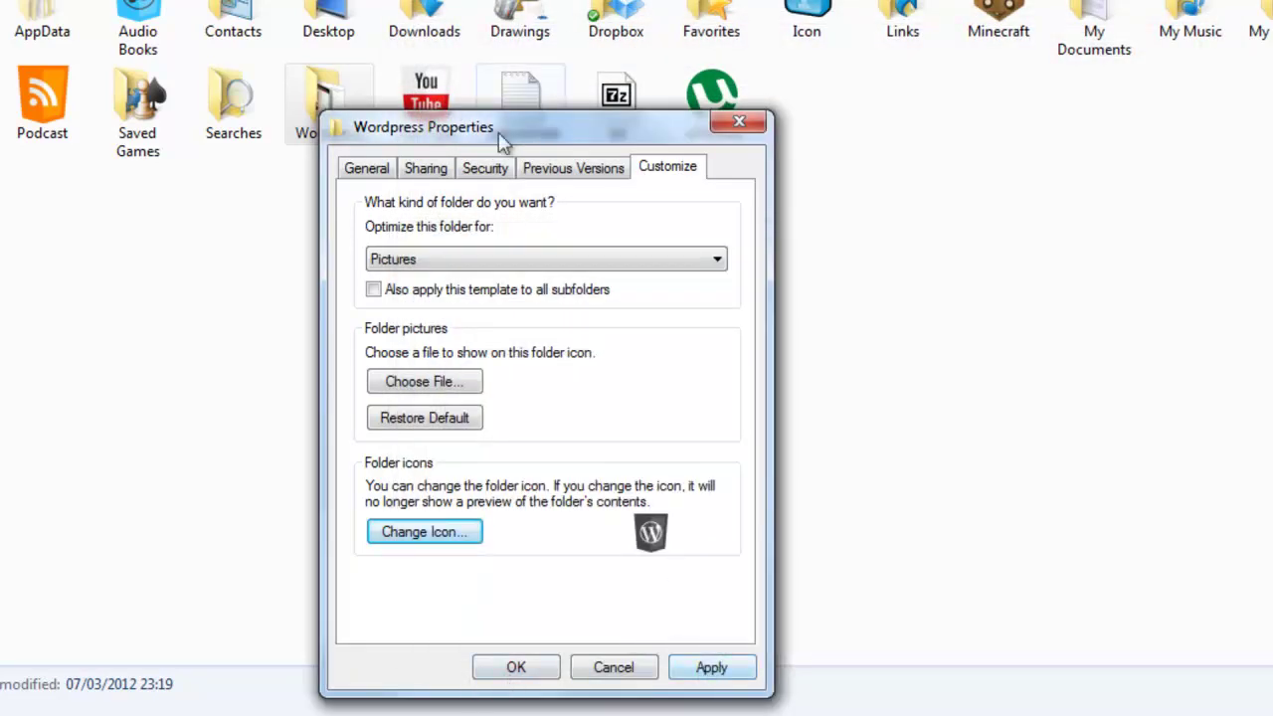
Apply the Wordpress folder's changed properties and refresh the folder view before closing the window
{"action": "left_click_drag", "start_coordinate": [484, 126], "coordinate": [773, 40]}
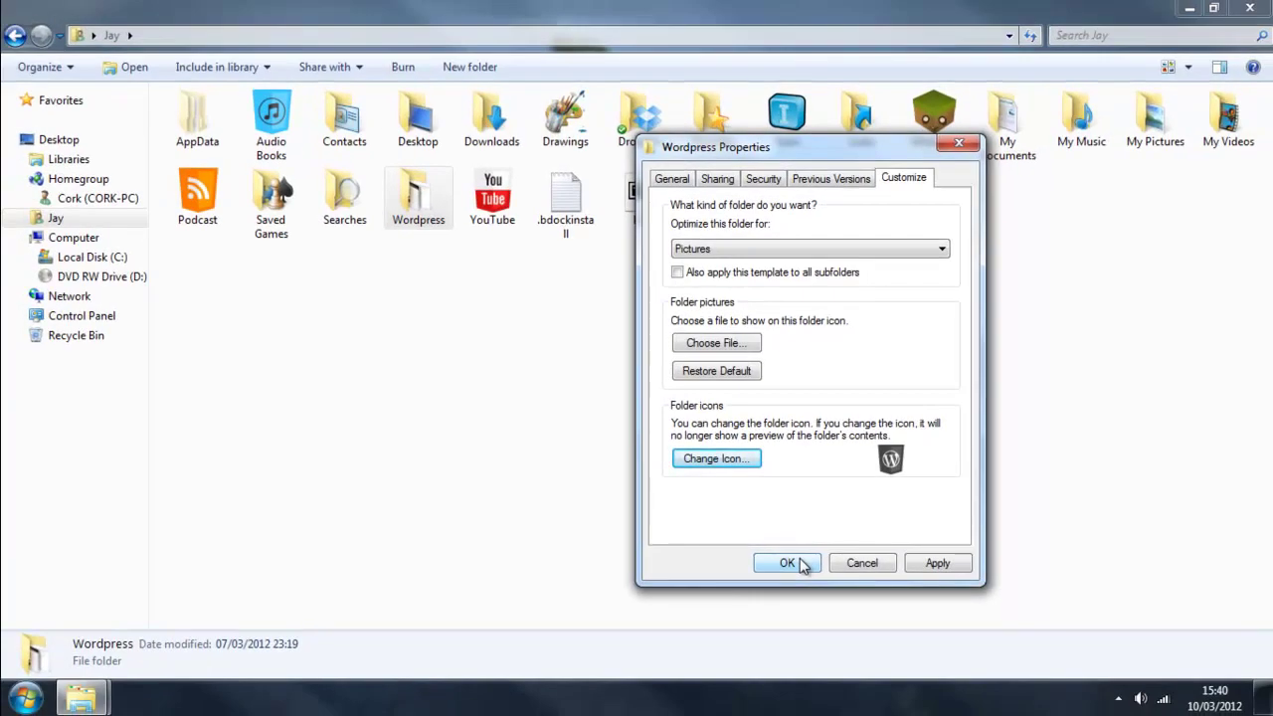
{"action": "left_click", "coordinate": [787, 563]}
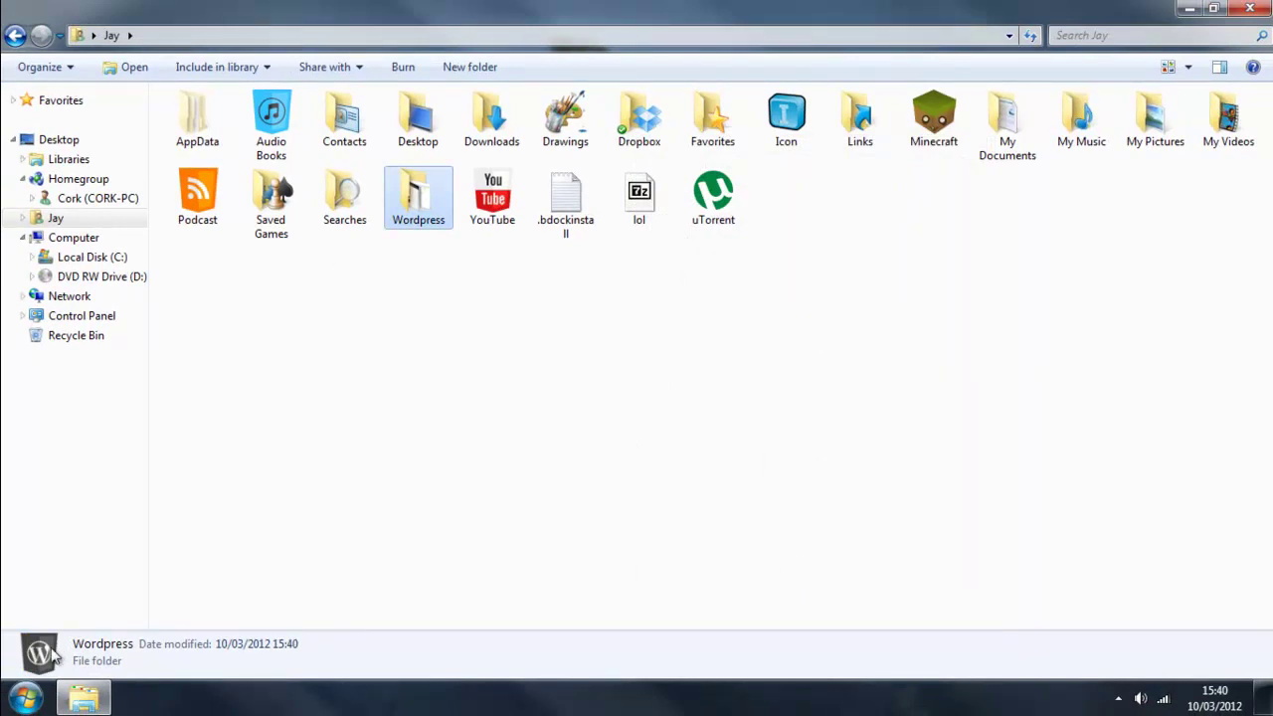
{"action": "left_click", "coordinate": [1031, 36]}
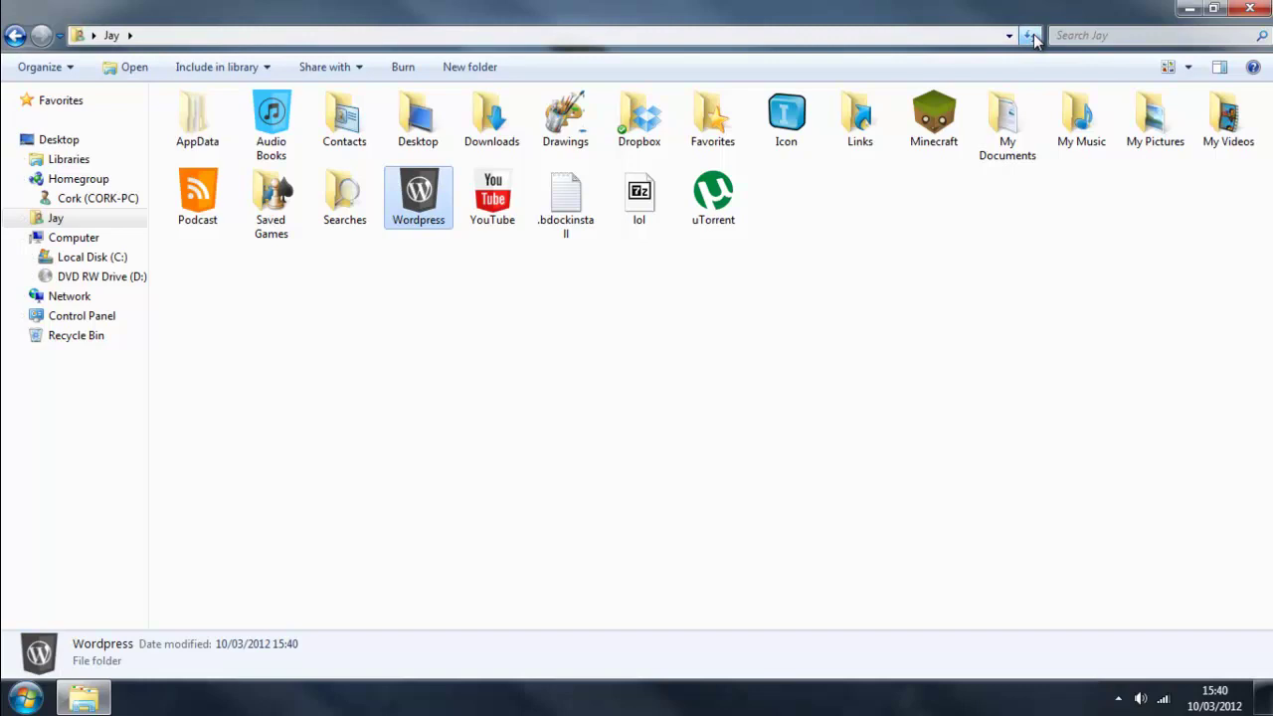
{"action": "left_click", "coordinate": [612, 297]}
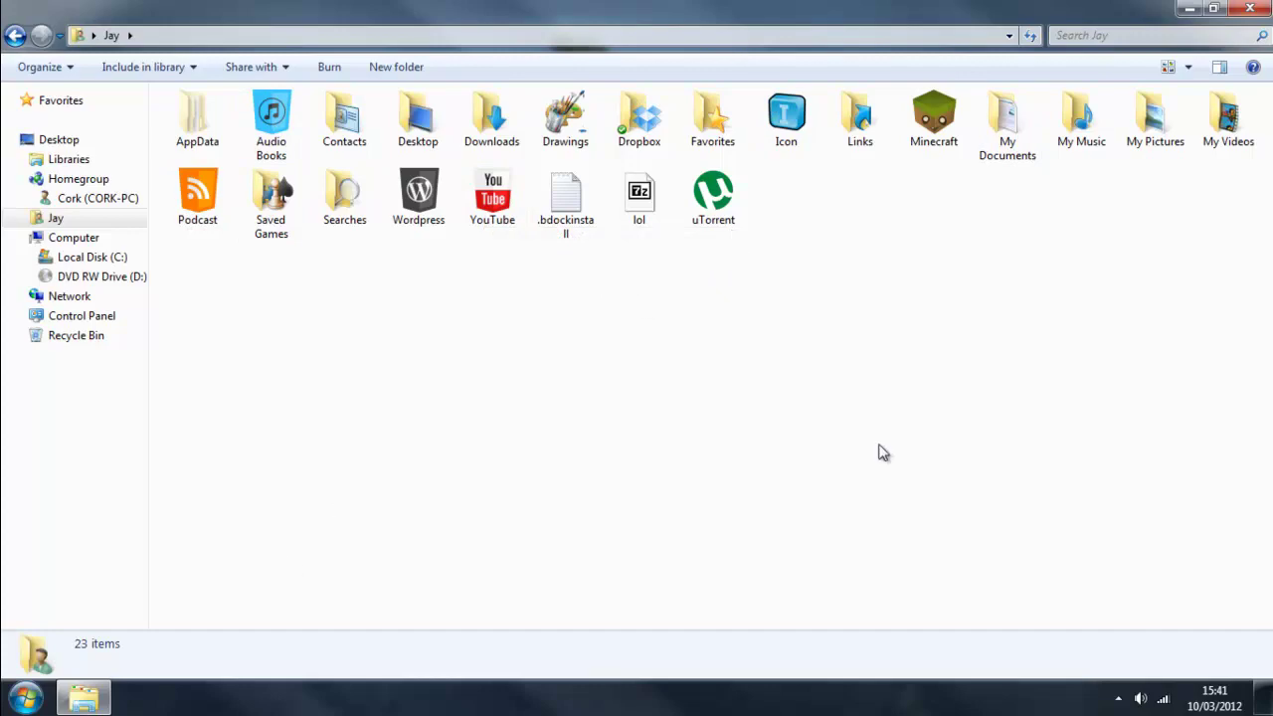
{"action": "left_click", "coordinate": [1248, 8]}
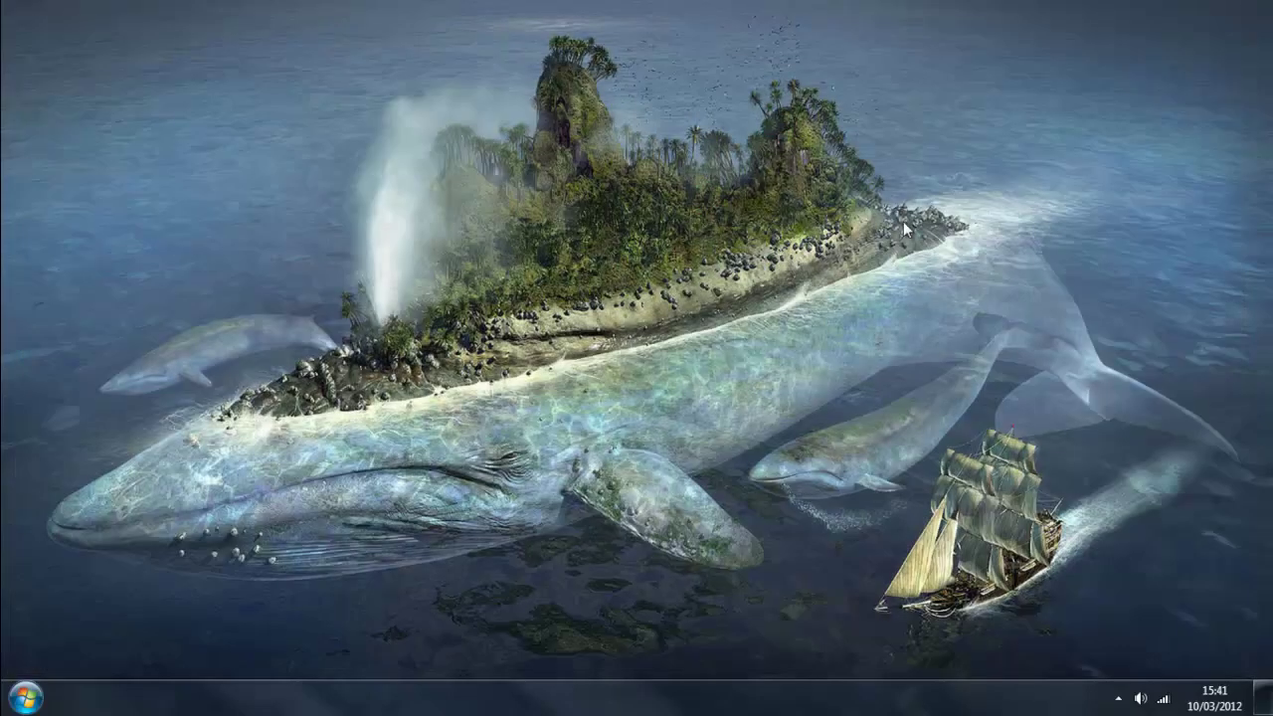